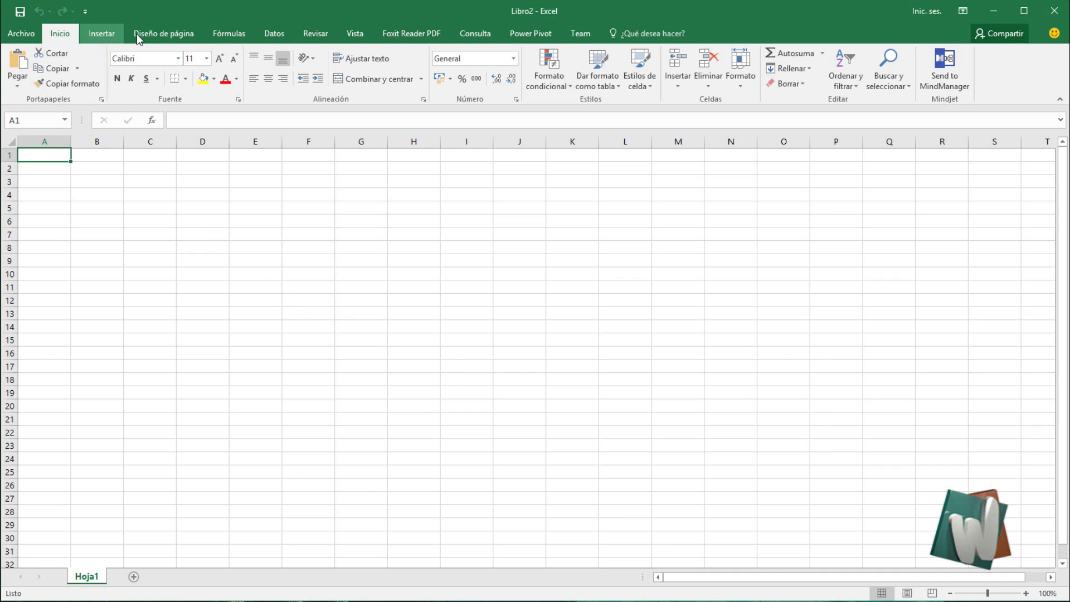
- Browse the Insertar, Diseño de página and Fórmulas tabs, then open and cancel the Font formatting dialog
{"action": "left_click", "coordinate": [112, 39]}
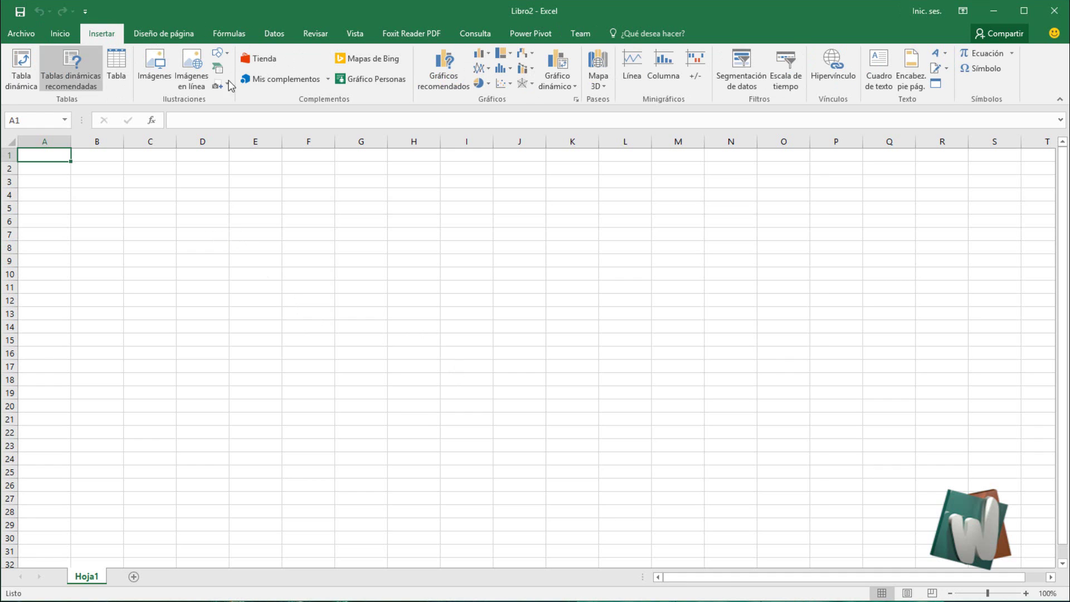
{"action": "left_click", "coordinate": [158, 38]}
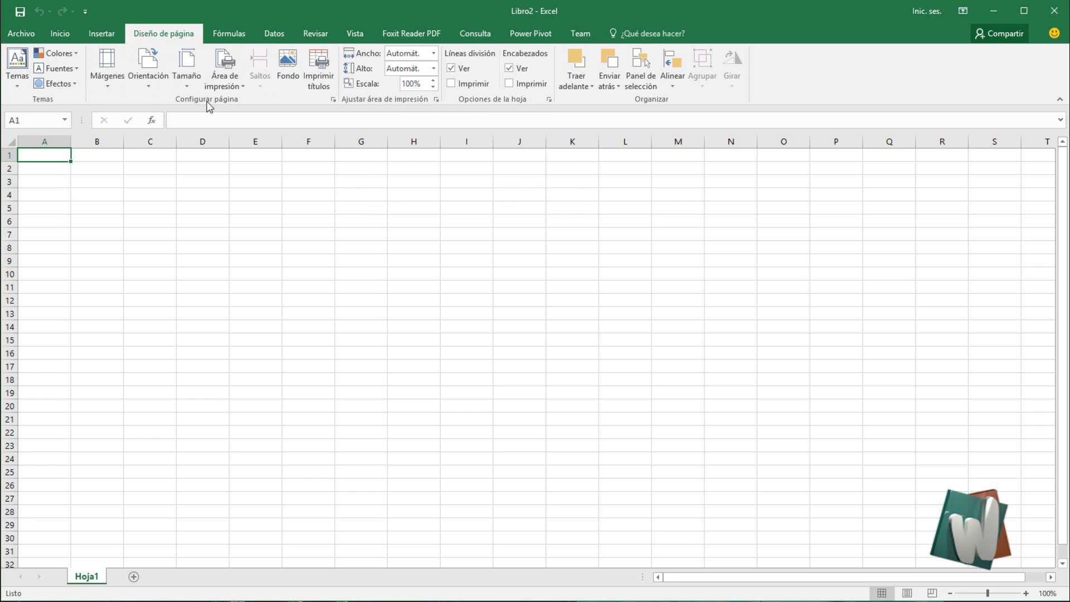
{"action": "left_click", "coordinate": [229, 35]}
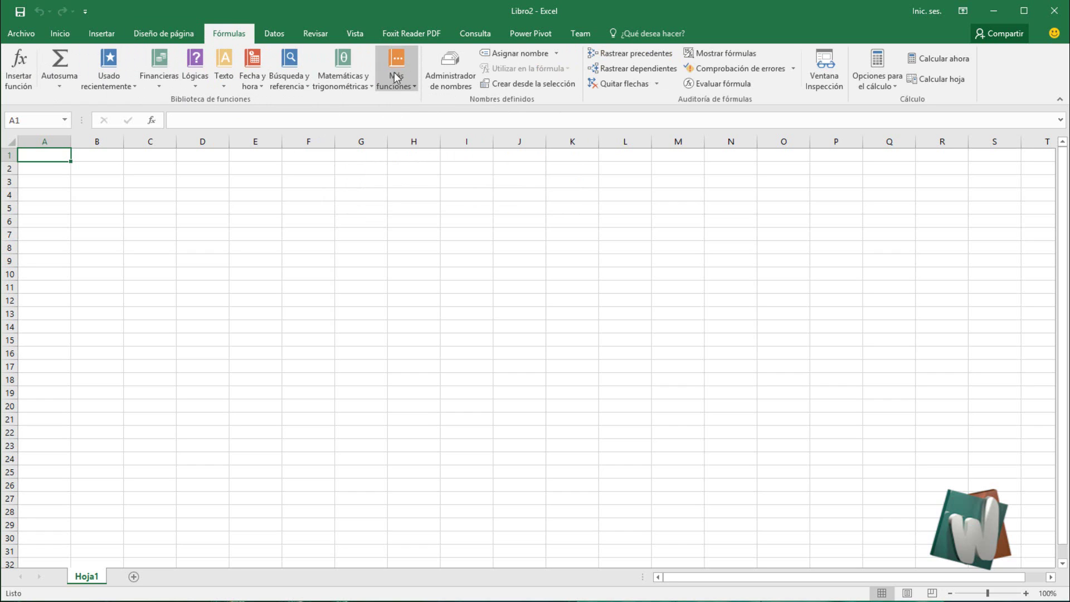
{"action": "left_click", "coordinate": [60, 34]}
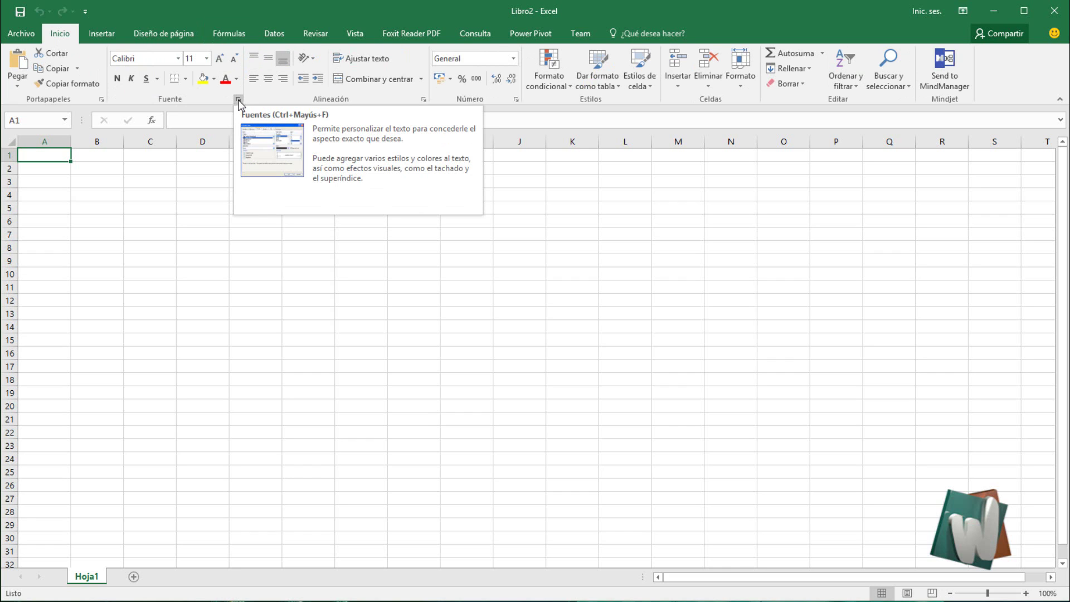
{"action": "left_click", "coordinate": [239, 101]}
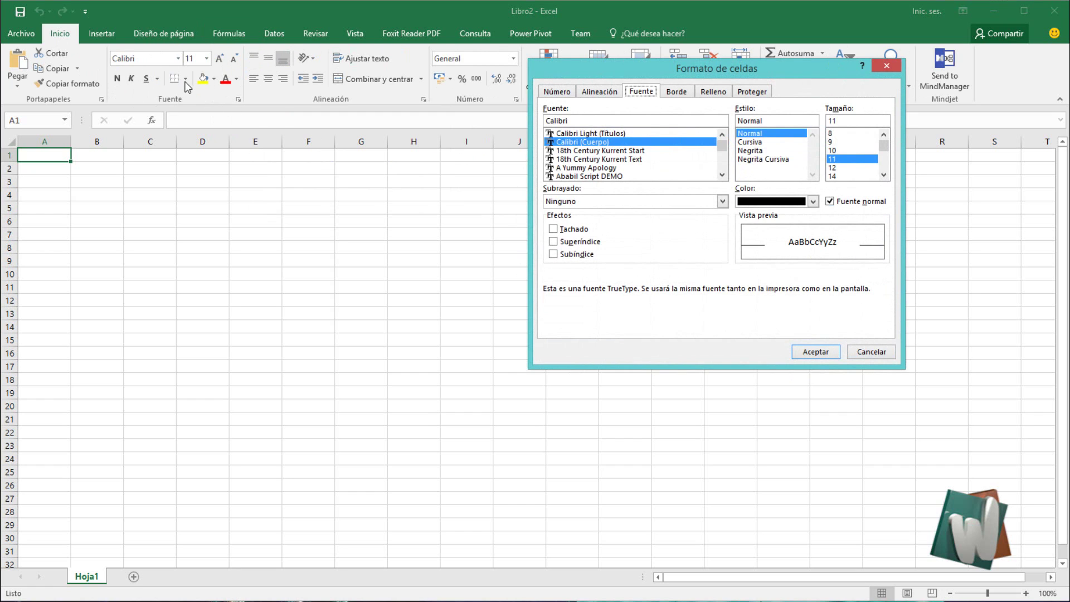
{"action": "left_click", "coordinate": [892, 66]}
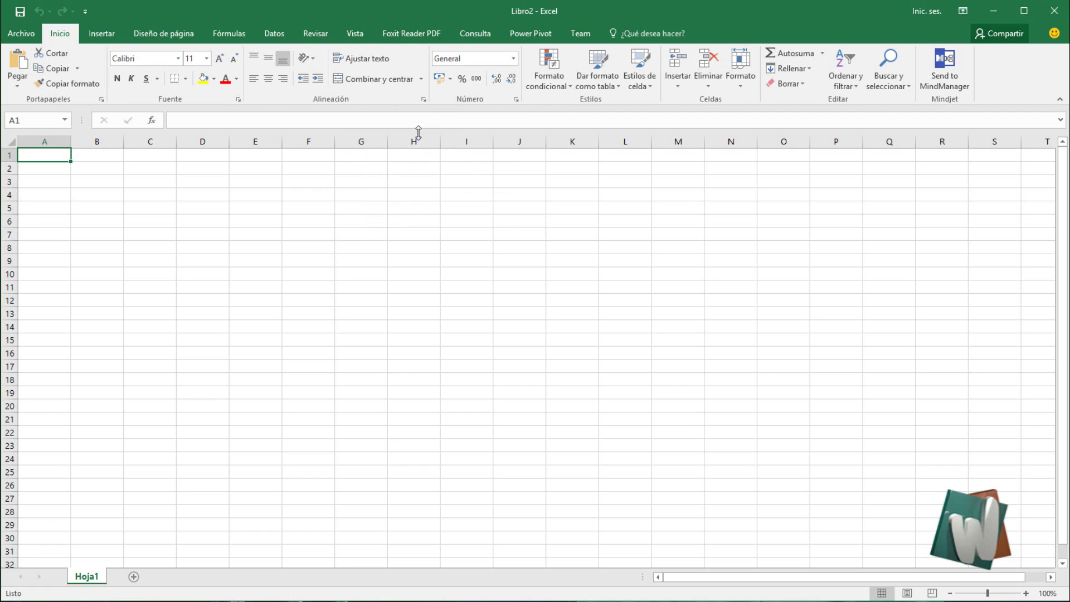
- Flip between Insertar and Diseño de página, then open Inicio's Celdas Insertar dropdown
{"action": "left_click", "coordinate": [104, 38]}
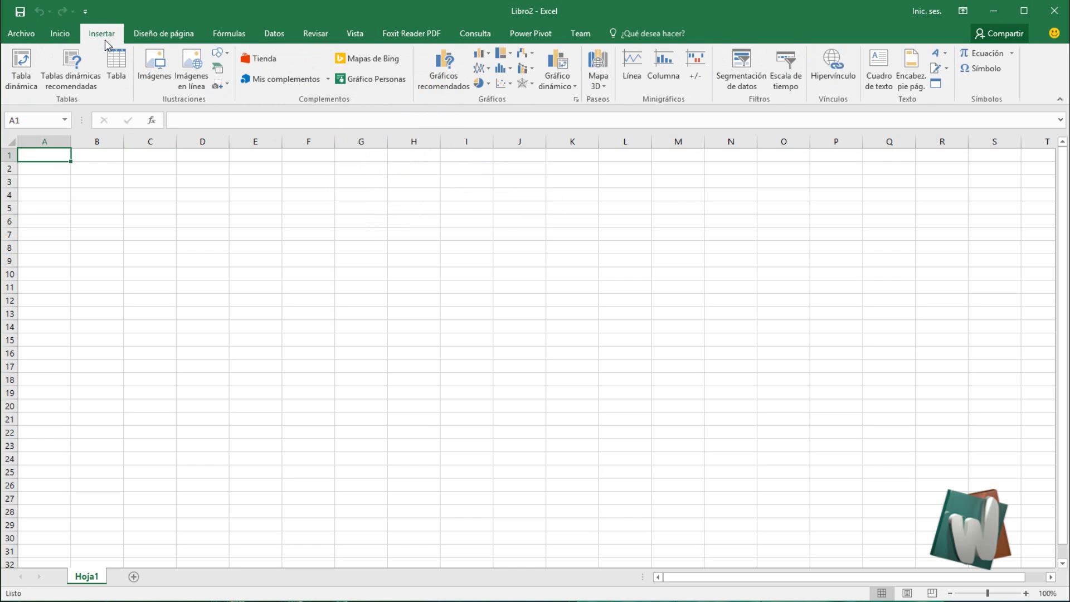
{"action": "left_click", "coordinate": [189, 37]}
{"action": "left_click", "coordinate": [104, 35]}
{"action": "left_click", "coordinate": [173, 35]}
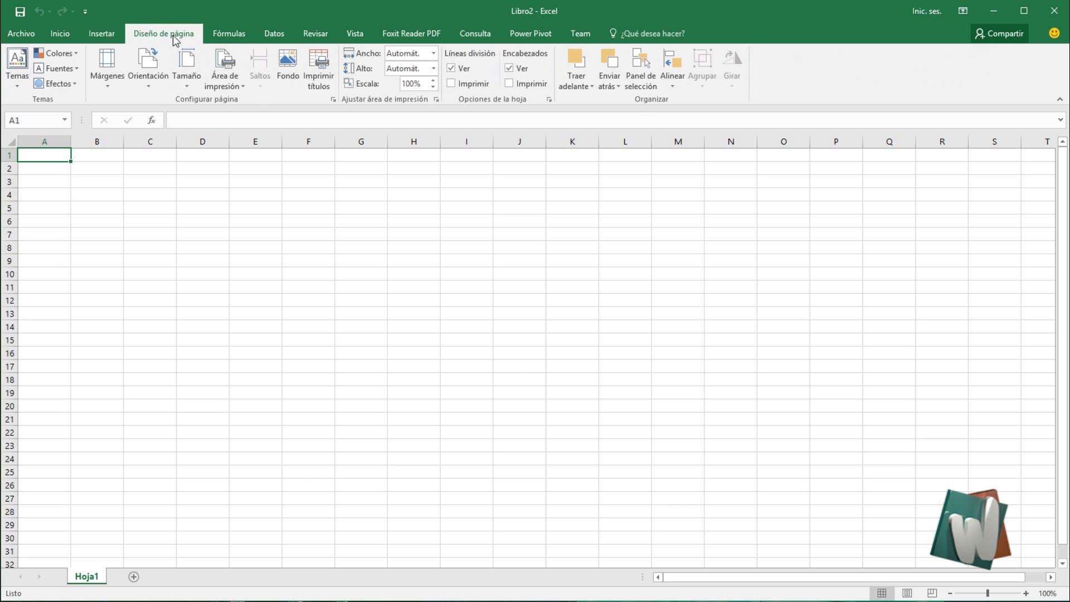
{"action": "left_click", "coordinate": [109, 38]}
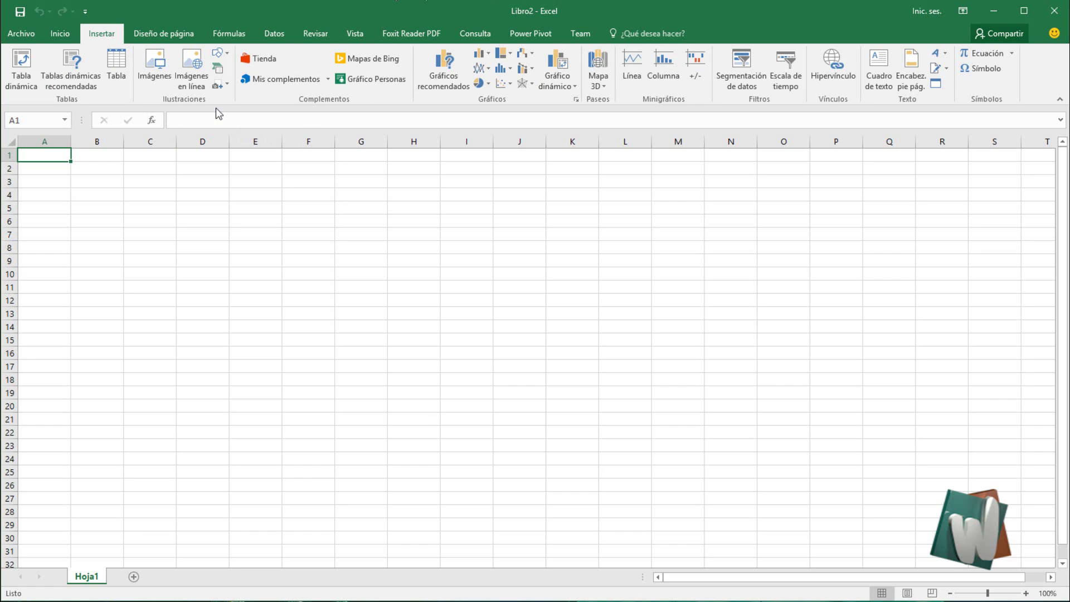
{"action": "left_click", "coordinate": [66, 36]}
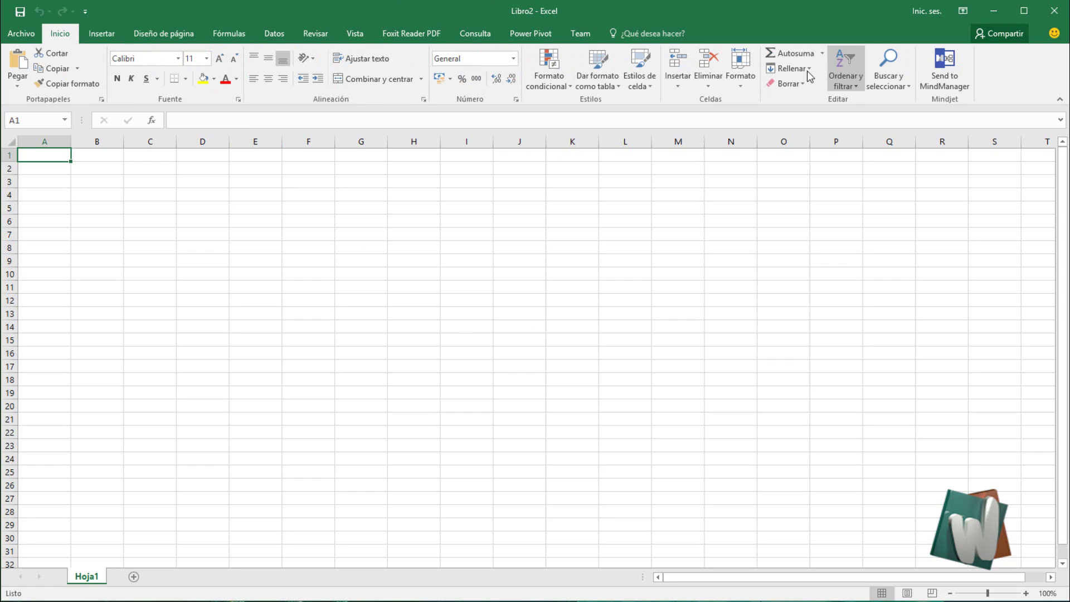
{"action": "left_click", "coordinate": [678, 88]}
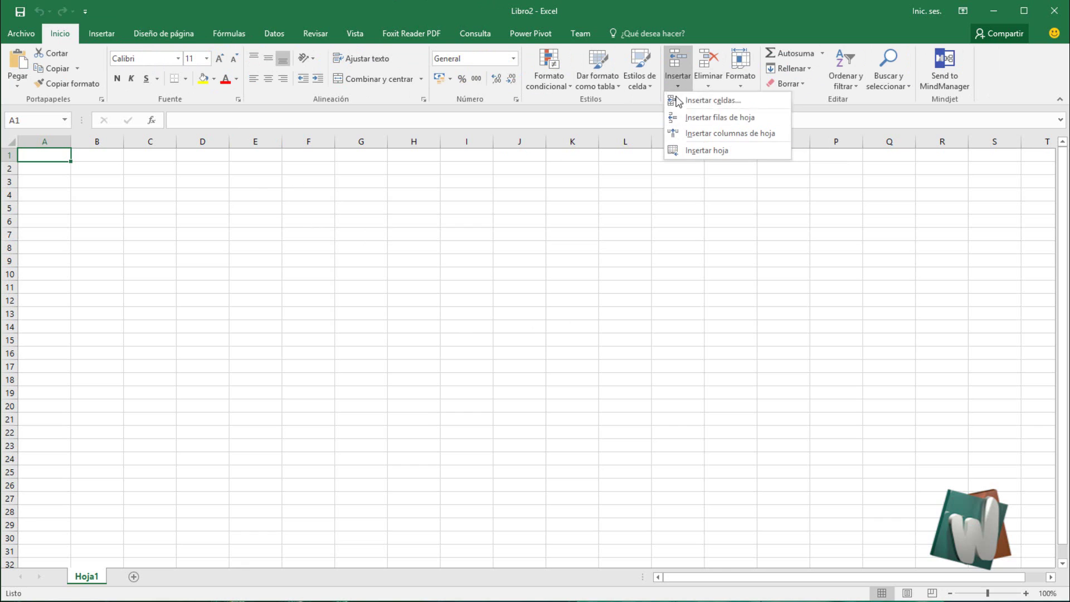
- Dismiss the Insertar dropdown without inserting anything and view the Diseño de página commands
{"action": "left_click", "coordinate": [739, 200]}
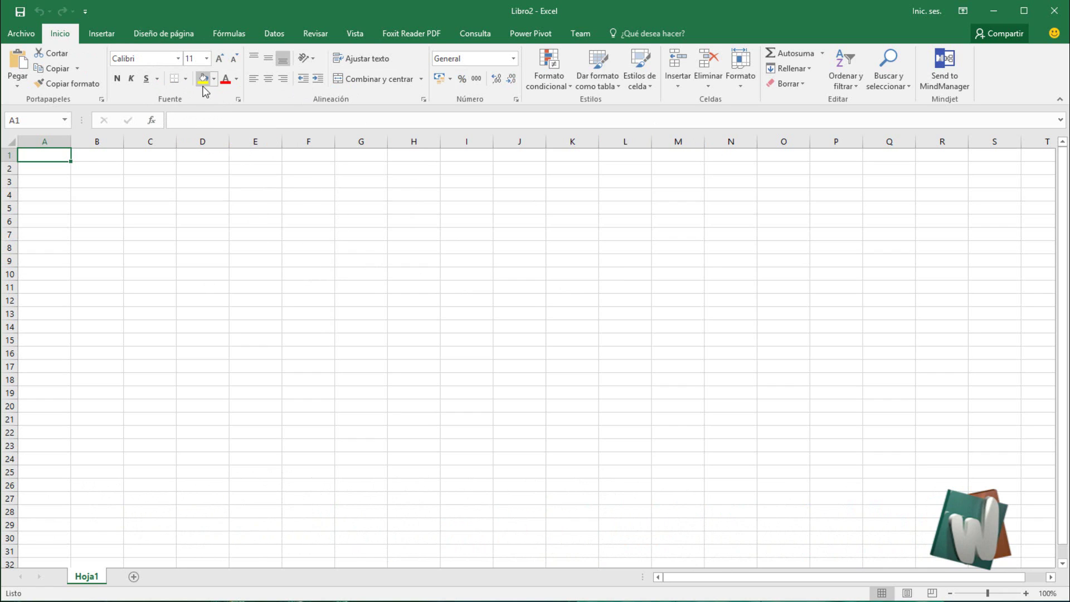
{"action": "left_click", "coordinate": [173, 36]}
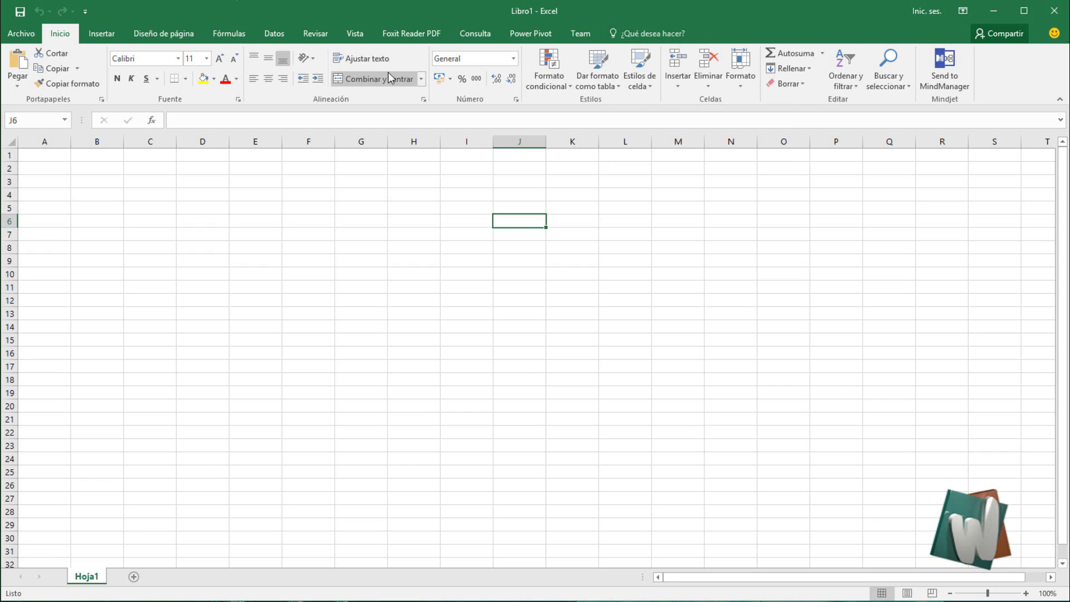
- Cancel a ¿Qué desea hacer? command search and close Excel
{"action": "left_click", "coordinate": [644, 36]}
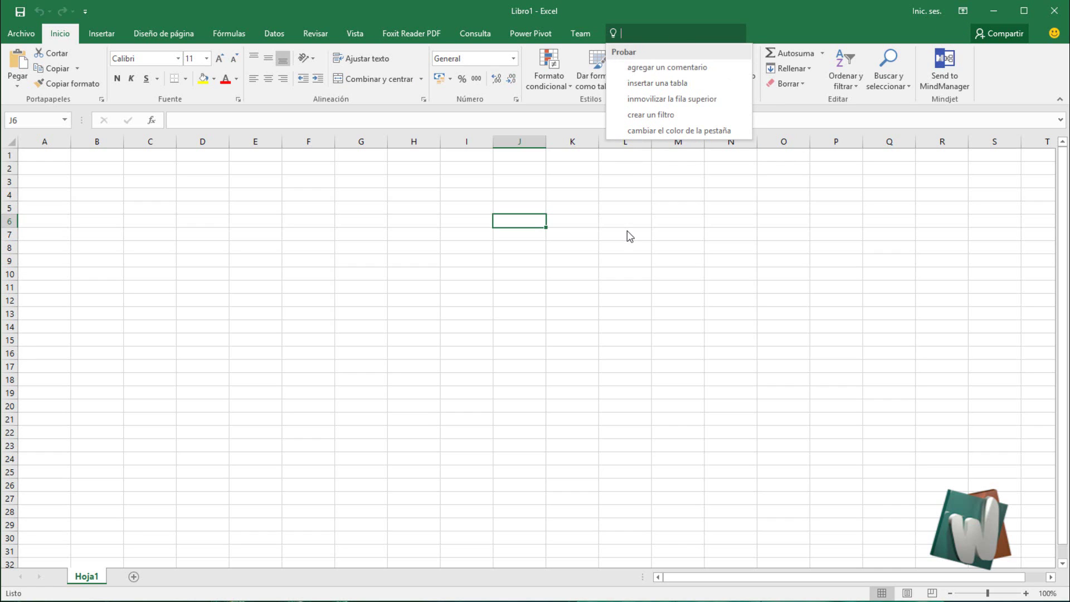
{"action": "key", "text": "Escape"}
{"action": "left_click", "coordinate": [1054, 11]}
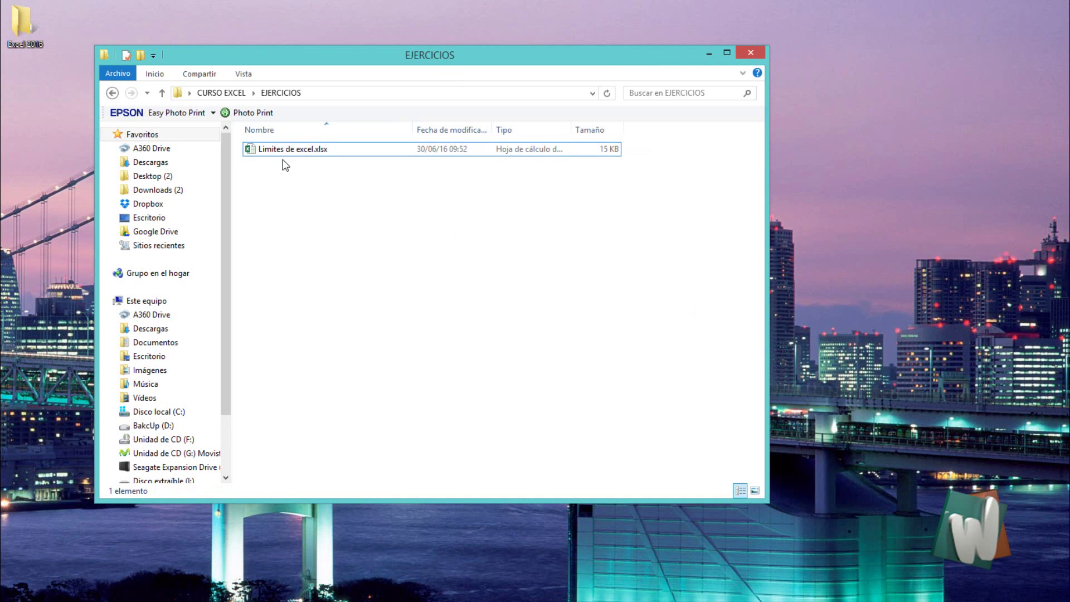
- Open Limites de excel.xlsx from the EJERCICIOS folder in Excel
{"action": "left_click", "coordinate": [276, 155]}
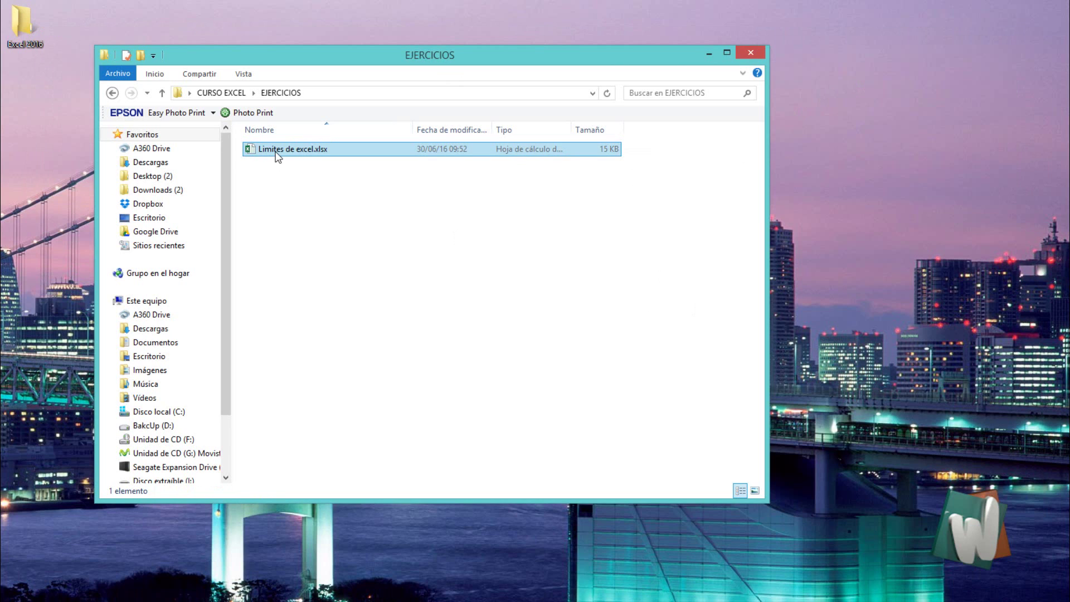
{"action": "left_click", "coordinate": [277, 155]}
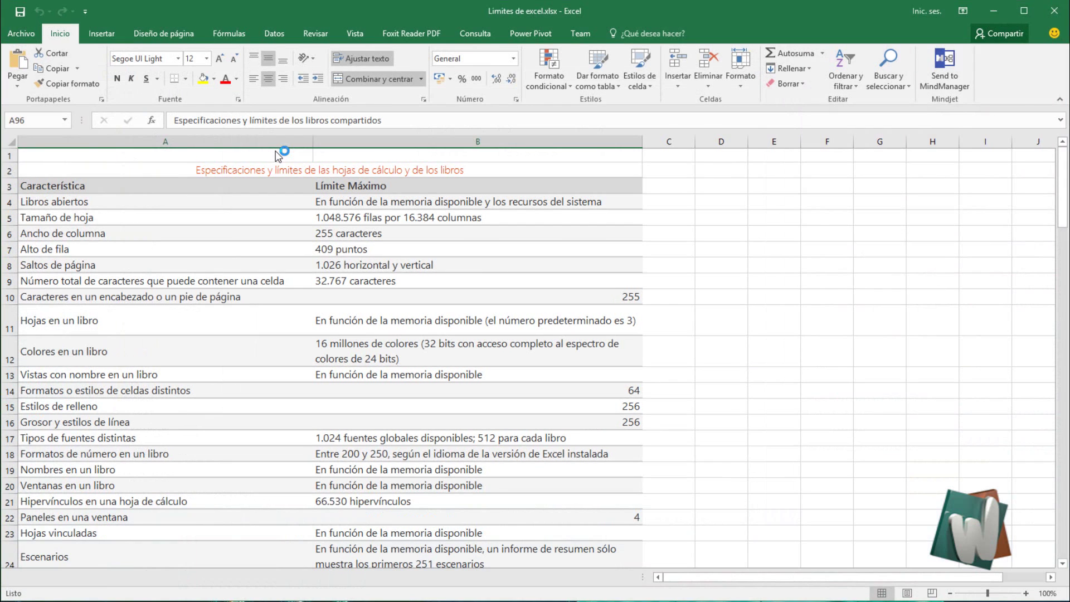
{"action": "left_click", "coordinate": [677, 279]}
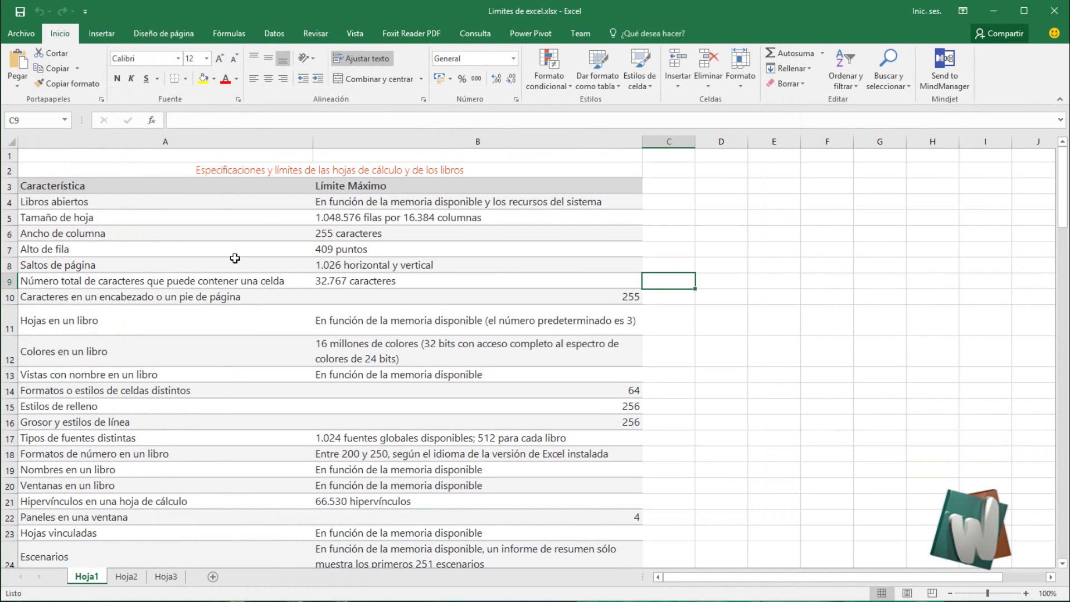
{"action": "scroll", "coordinate": [268, 227], "scroll_direction": "down", "scroll_amount": 4}
{"action": "scroll", "coordinate": [268, 227], "scroll_direction": "down", "scroll_amount": 9}
{"action": "scroll", "coordinate": [267, 227], "scroll_direction": "up", "scroll_amount": 9}
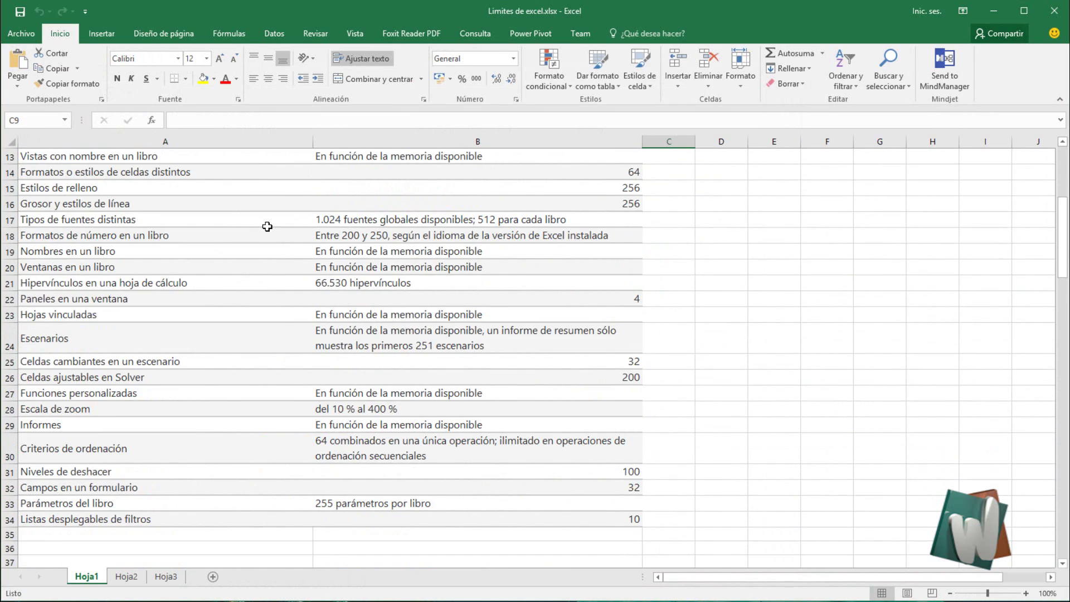
{"action": "scroll", "coordinate": [268, 227], "scroll_direction": "up", "scroll_amount": 4}
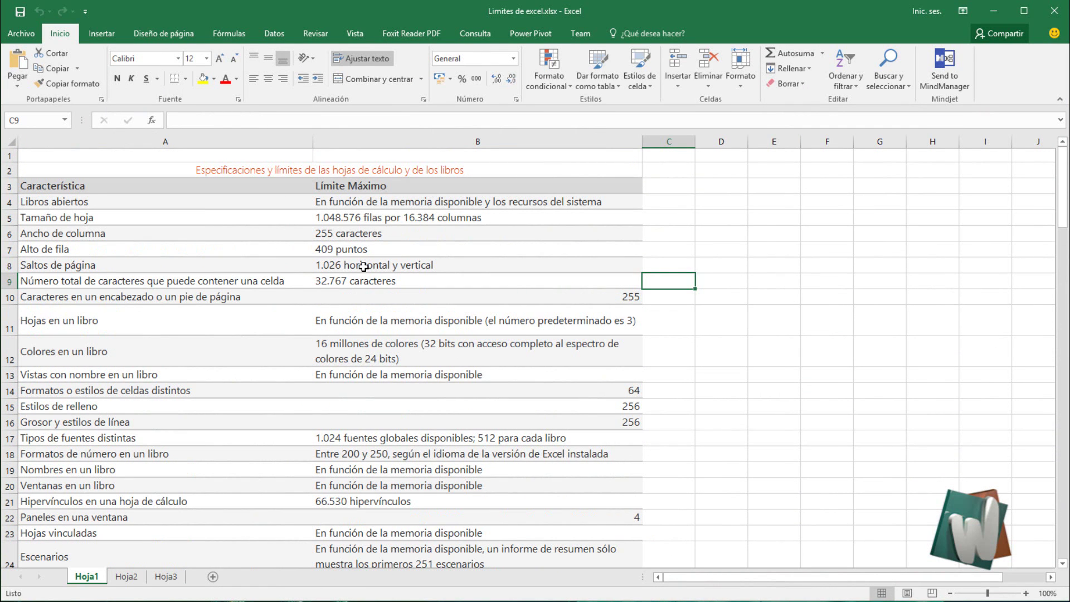
{"action": "left_click", "coordinate": [454, 233]}
{"action": "left_click", "coordinate": [468, 168]}
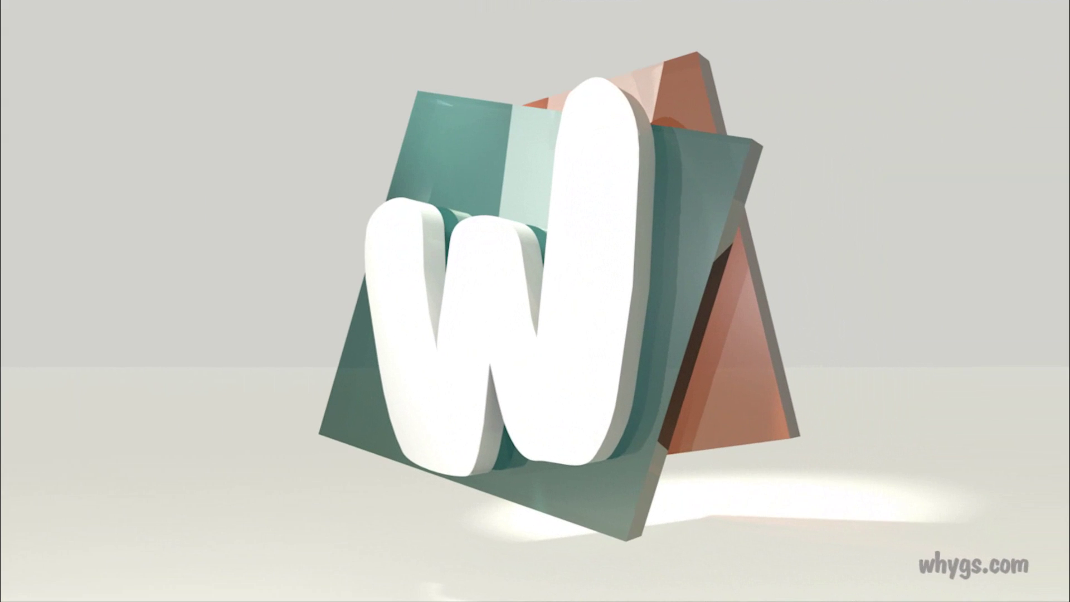